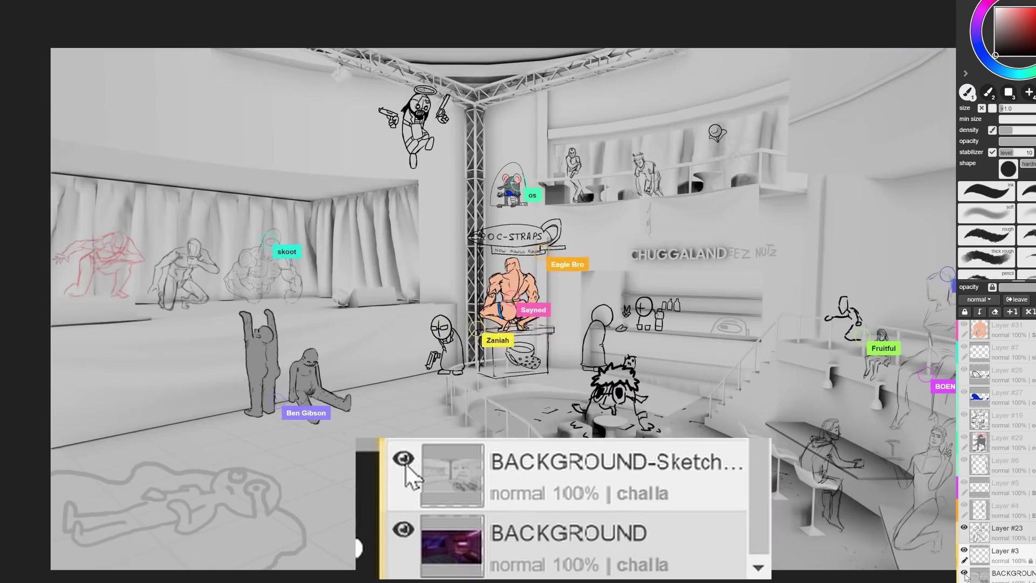
Hide the BACKGROUND-Sketch layer so the neon club background shows
{"action": "left_click", "coordinate": [965, 573]}
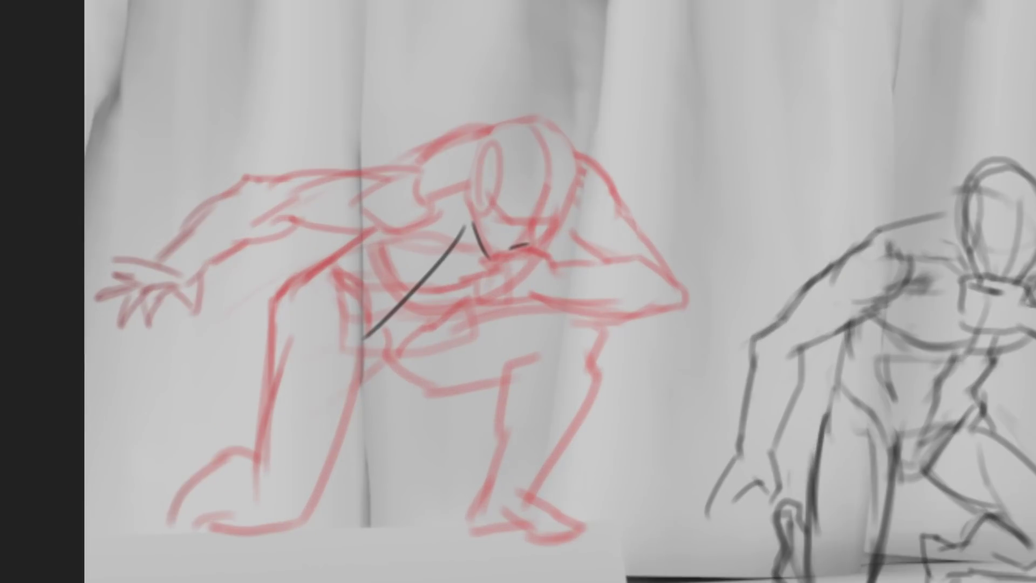
Add eyebrow strokes to the red sketch's face and mirror the canvas horizontally
{"action": "left_click_drag", "start_coordinate": [540, 208], "coordinate": [512, 218]}
{"action": "key", "text": "m"}
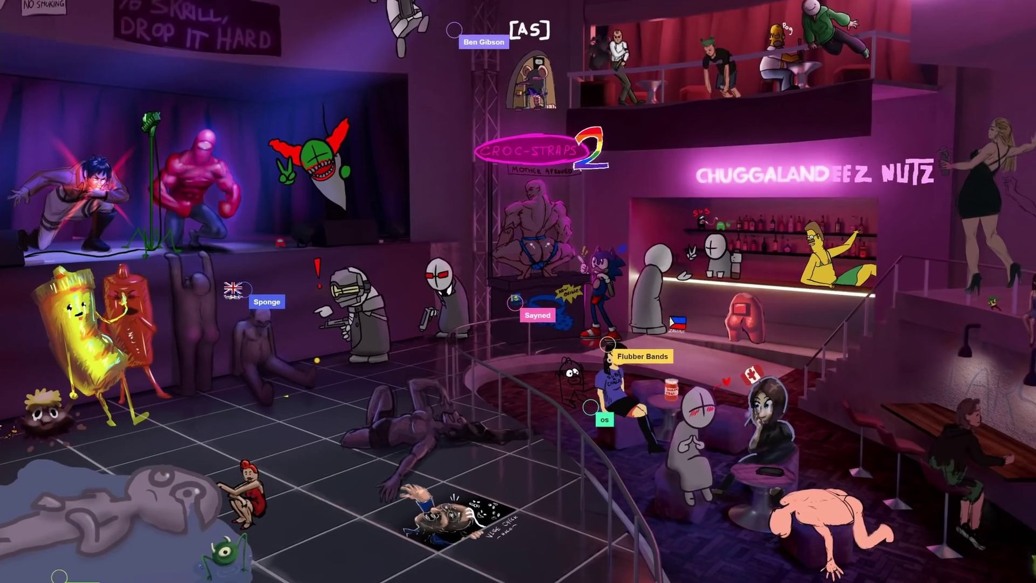
Scroll up the canvas to view the characters along the club wall
{"action": "scroll", "coordinate": [474, 276], "scroll_direction": "up", "scroll_amount": 3}
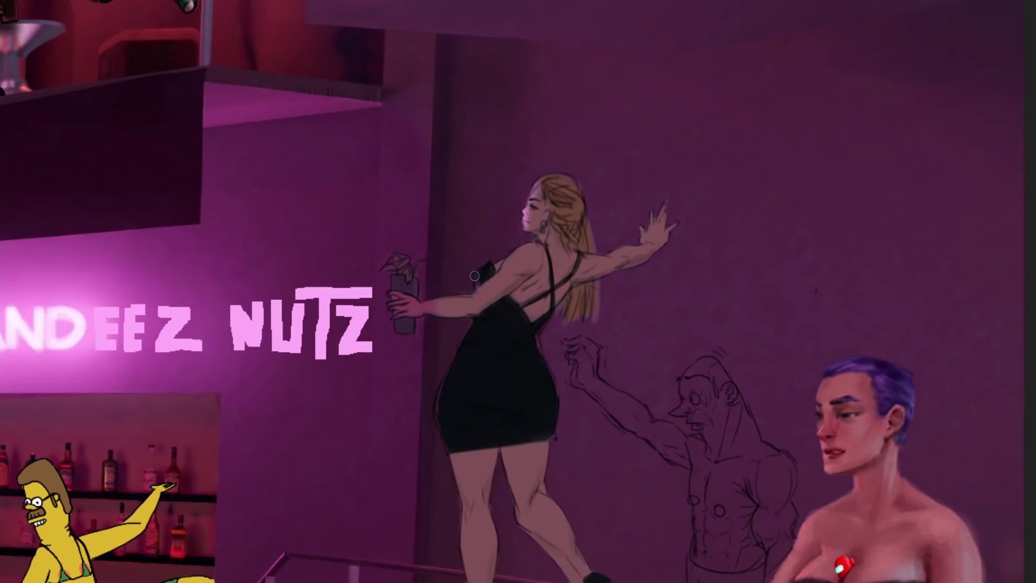